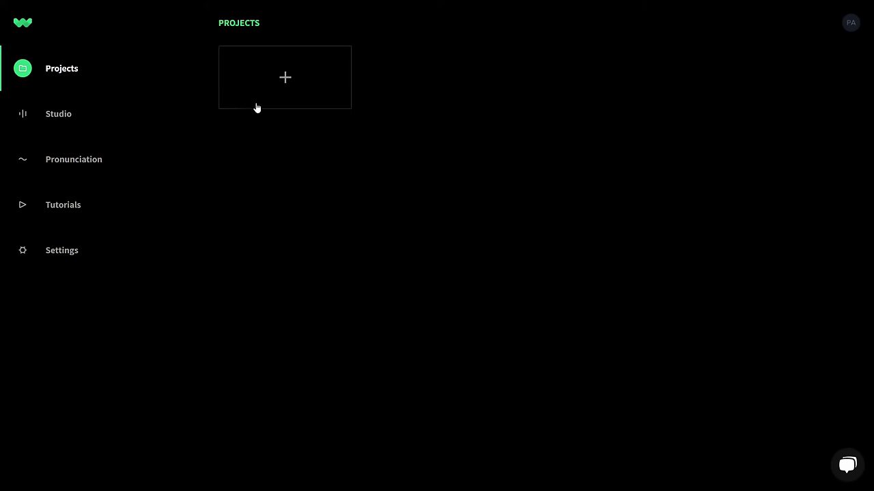
- Create the 'Youtube' project and paste the 326-character outro script into its Studio
click(283, 88)
text(Youtube)
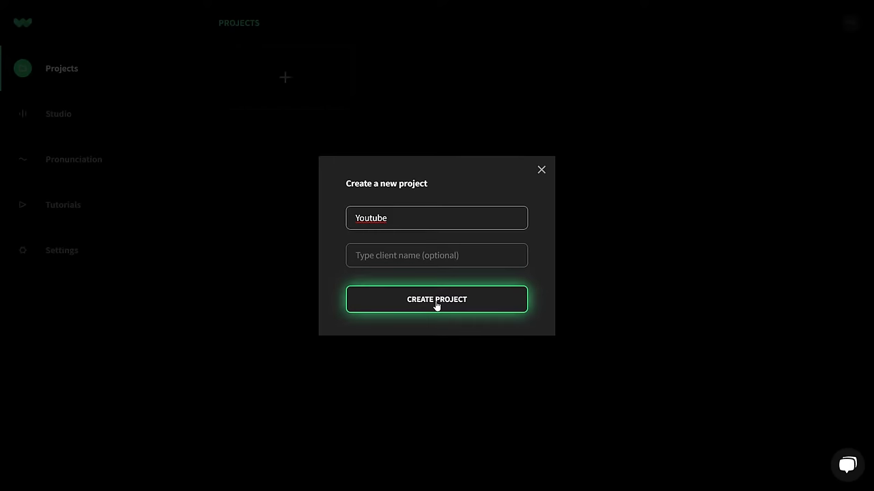
click(436, 303)
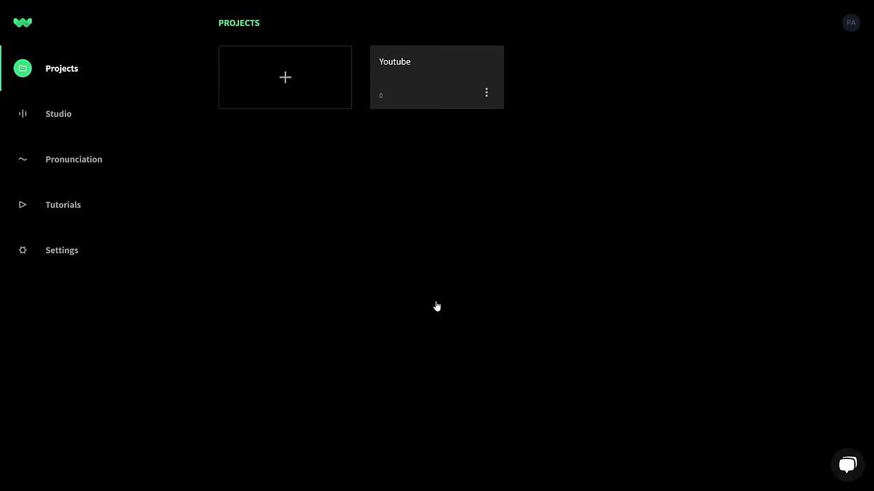
click(423, 100)
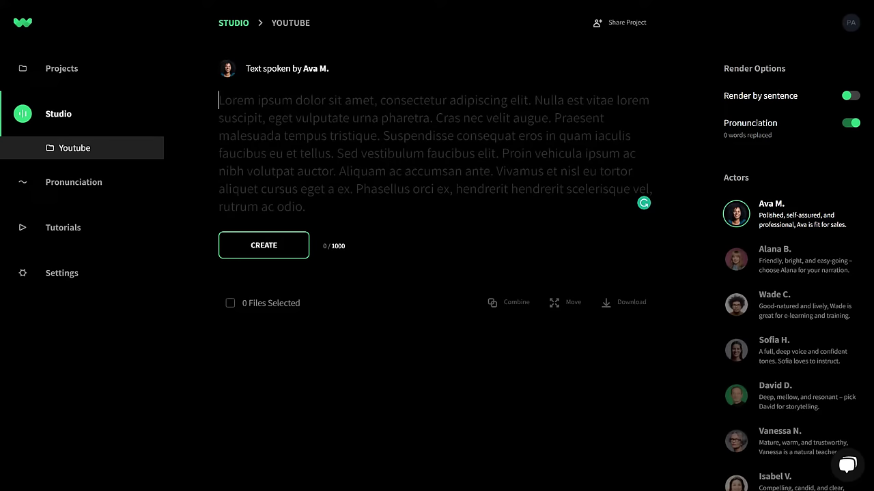
text(If you thought this video was helpful please like and share it with your colleagues. If you need help with Adobe Captivate hire Paul for one on one instruction. Paul's goal is to focus on lessons based on your specific needs. Visit his website at captivate teacher dot com and don't forget to subscribe to his YouTube channel.)
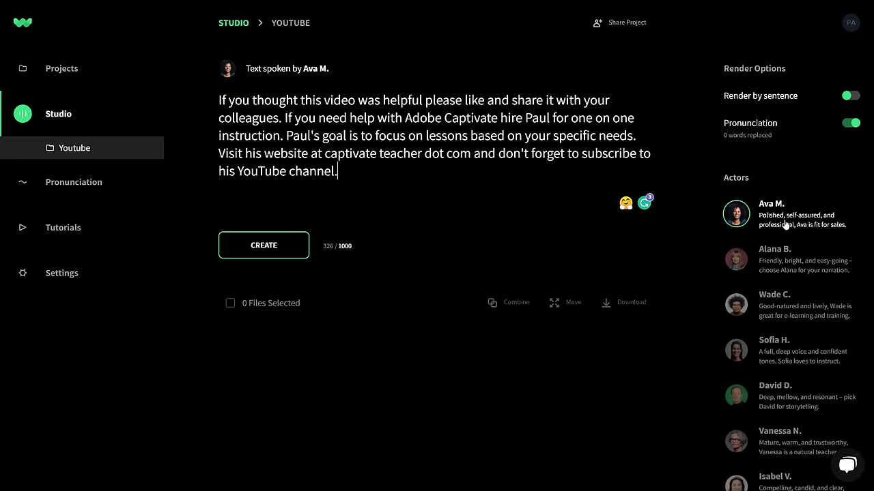
- Render the script as Ava M. clip AM-100 and play the 16-second result
click(251, 244)
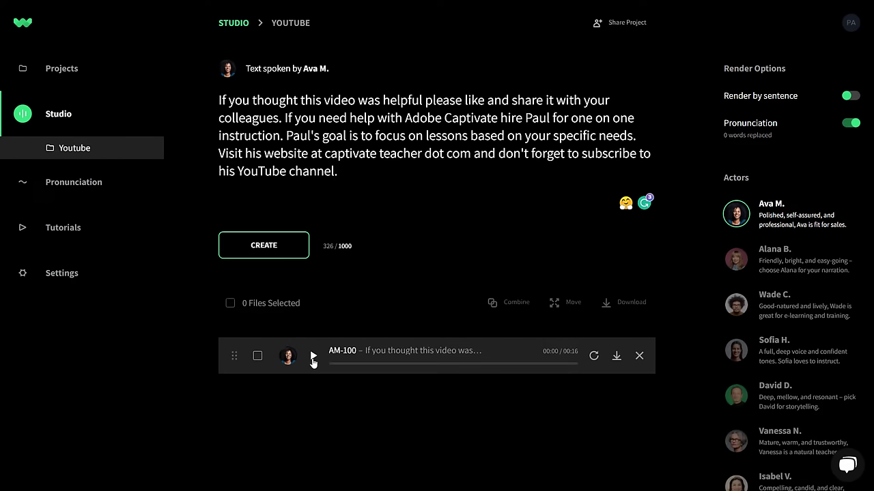
click(314, 357)
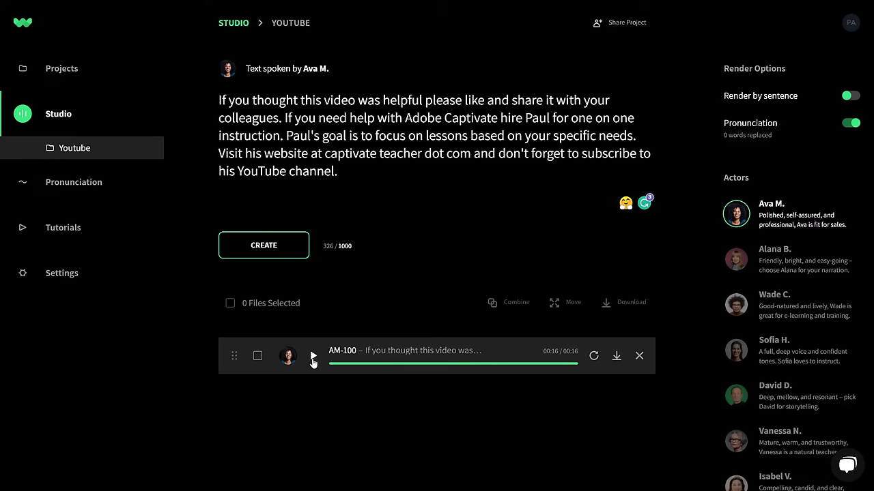
mouse_move(644, 206)
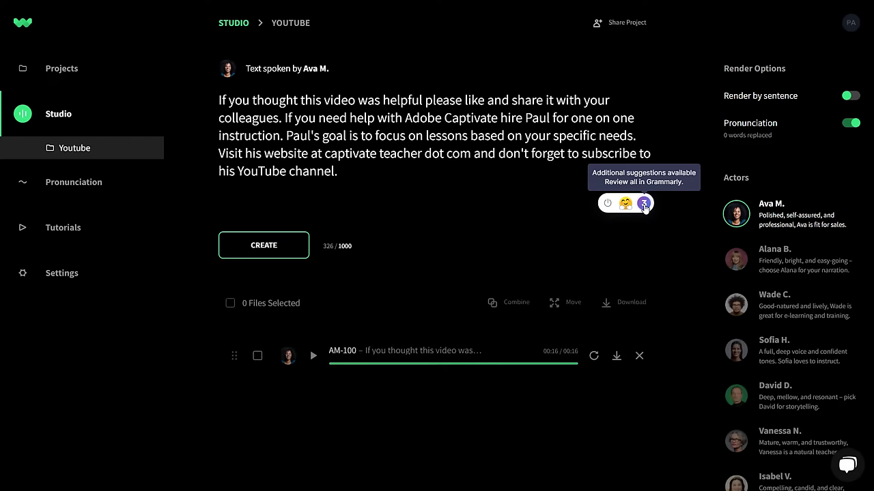
- Accept Grammarly's commas after 'helpful', 'Captivate' and 'dot com', making the script 329 characters
click(644, 203)
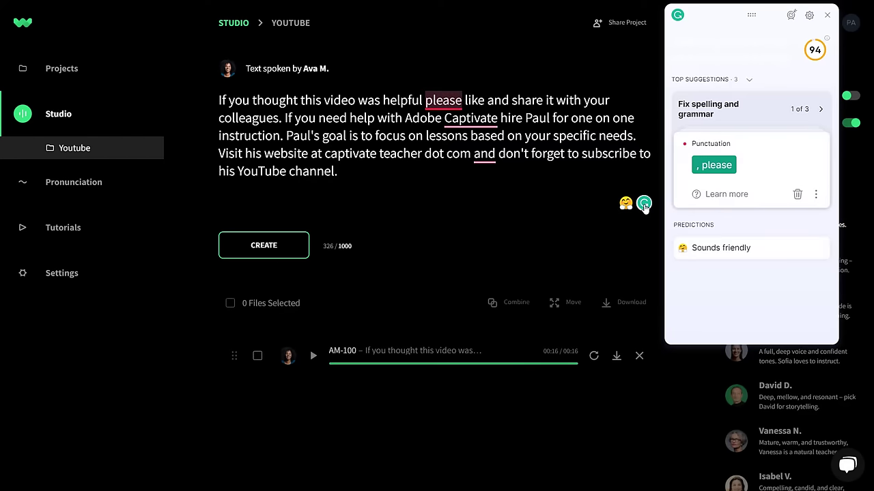
click(711, 170)
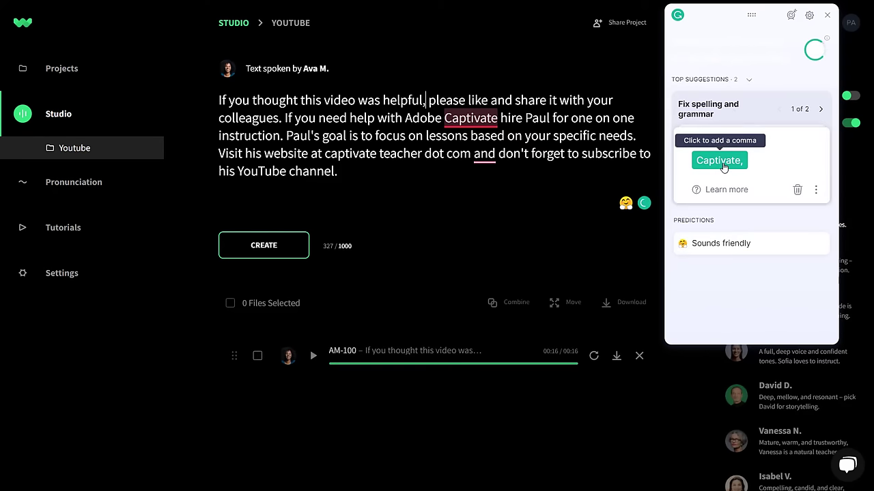
click(713, 171)
click(706, 158)
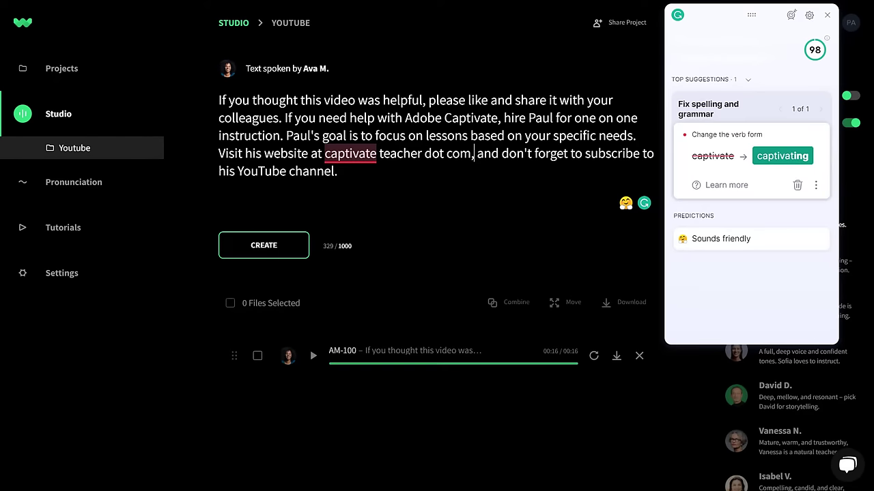
- Render the revised script as AM-101, delete AM-100, and play the 17-second clip
click(264, 247)
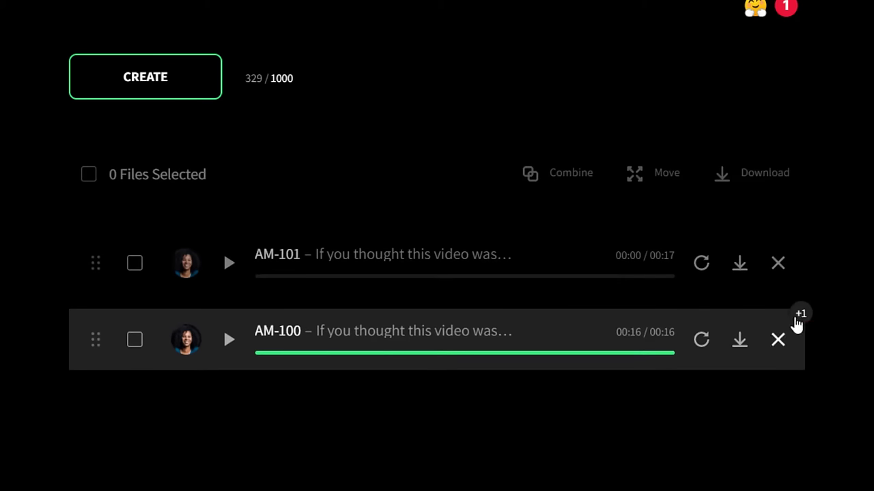
mouse_move(802, 324)
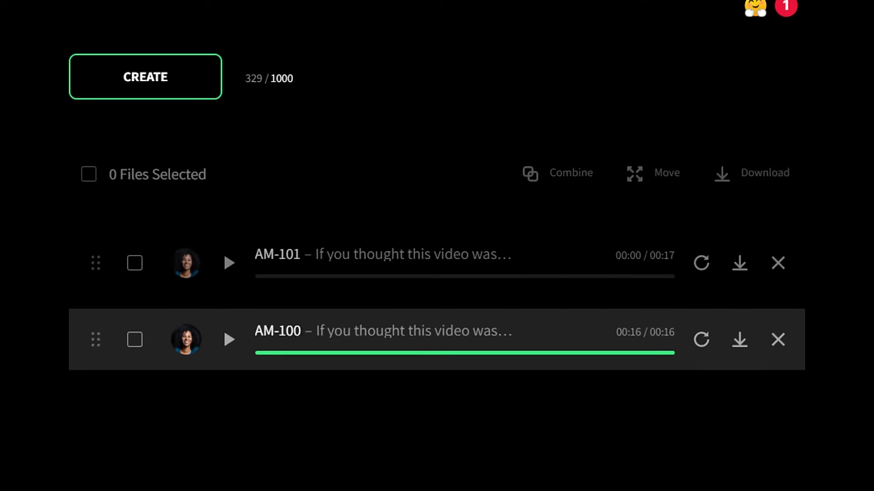
click(778, 342)
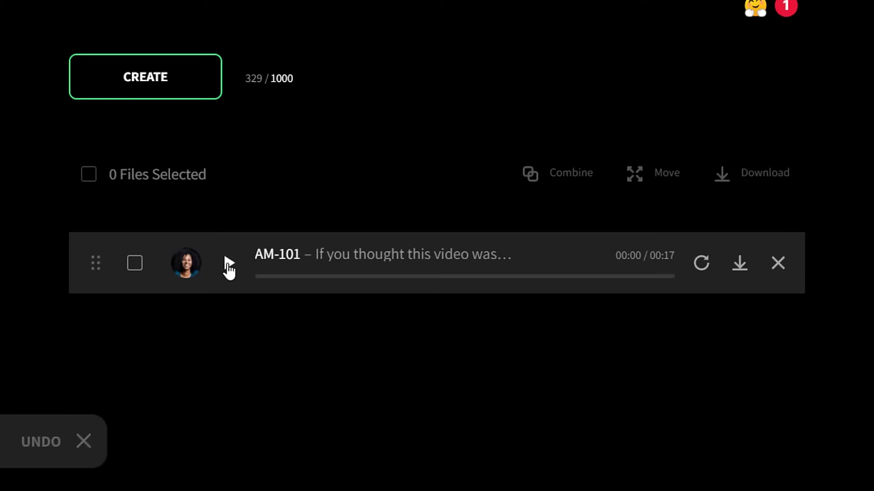
click(228, 266)
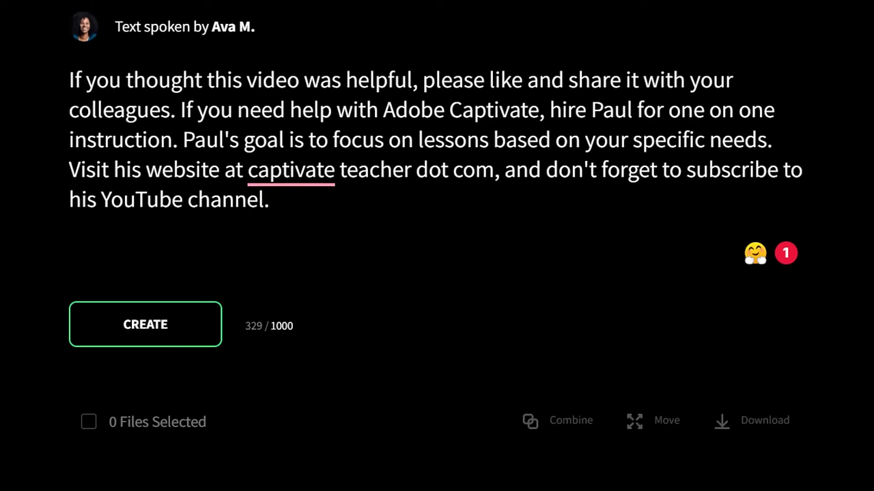
- Select 'captivate teacher dot com' and open the Pronunciation library showing GTAA and IBM
drag(494, 171, 248, 172)
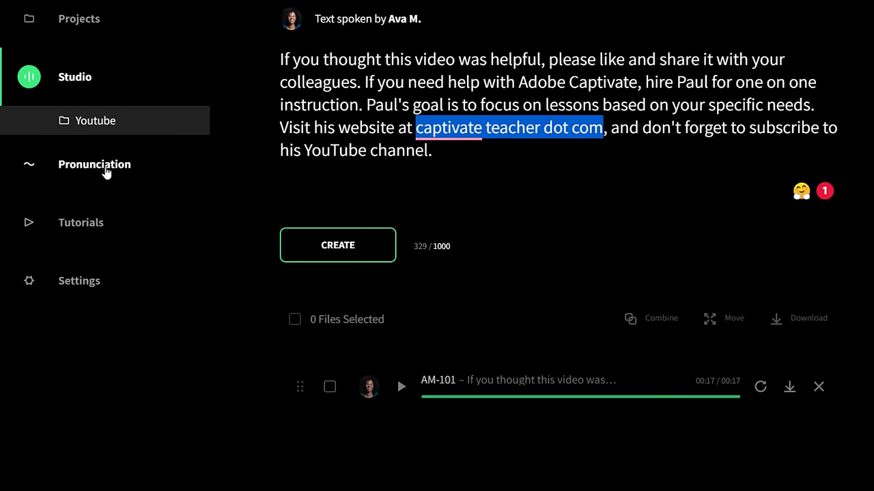
click(106, 170)
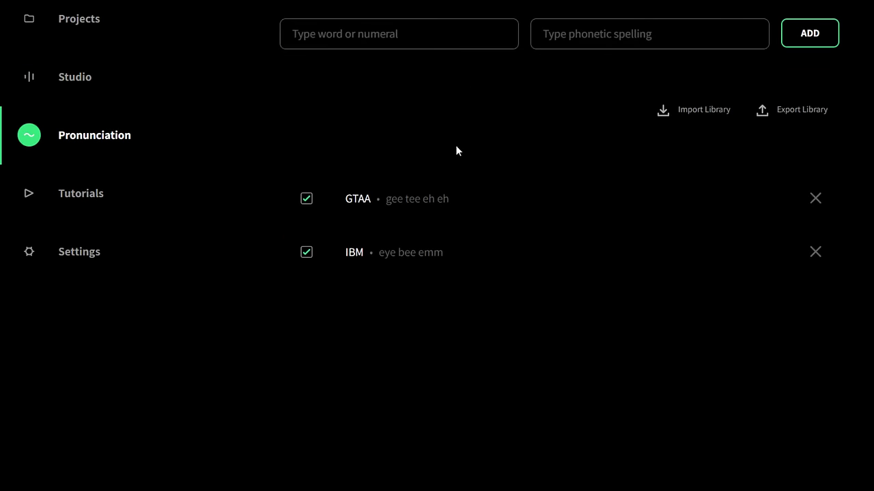
- Add a pronunciation entry respelling 'YouTube' as 'yew tube', then return to the Studio
click(432, 48)
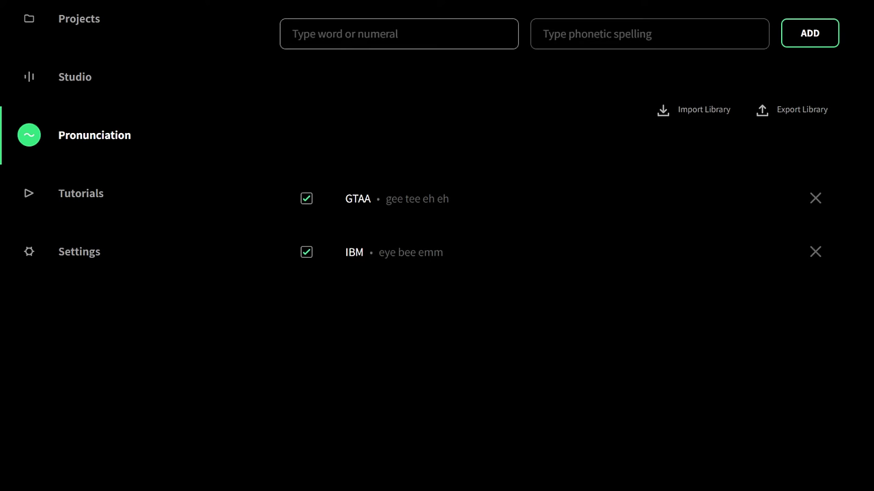
text(You)
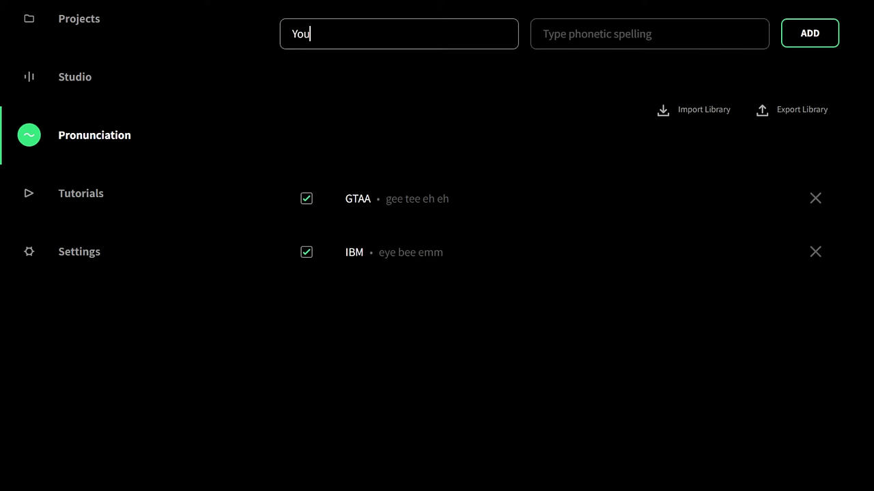
text(Tube)
click(580, 33)
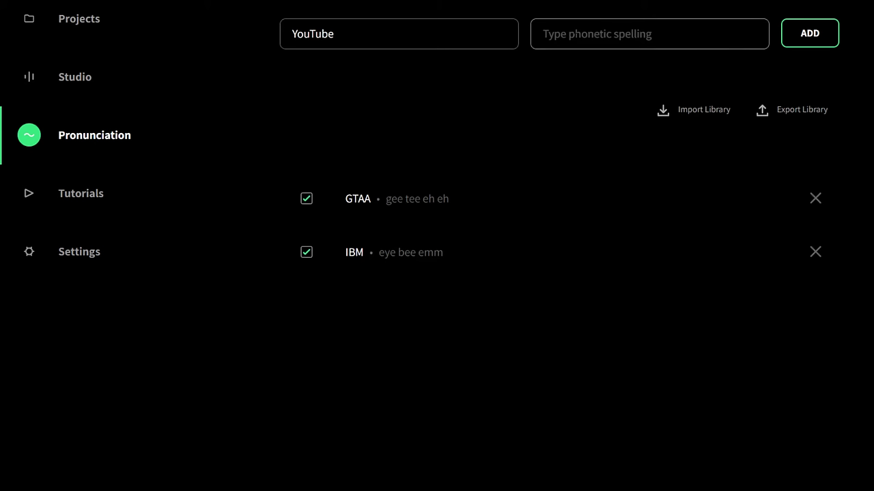
text(yew)
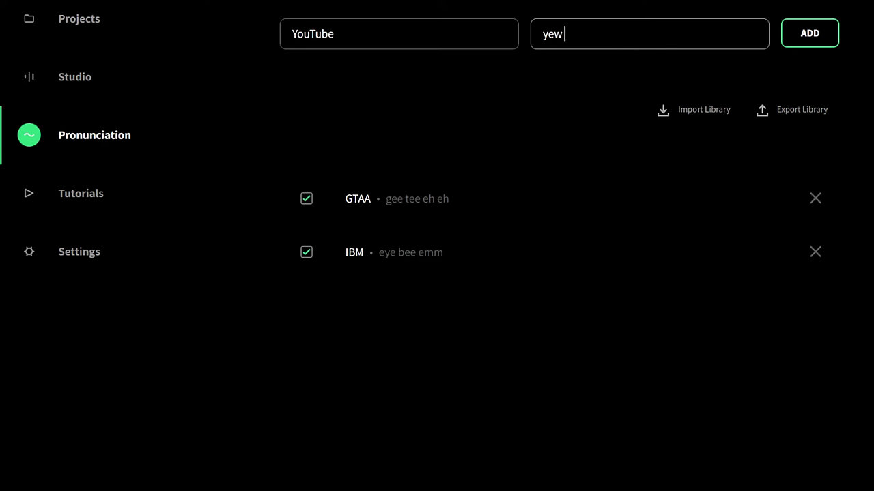
text( tube)
click(809, 34)
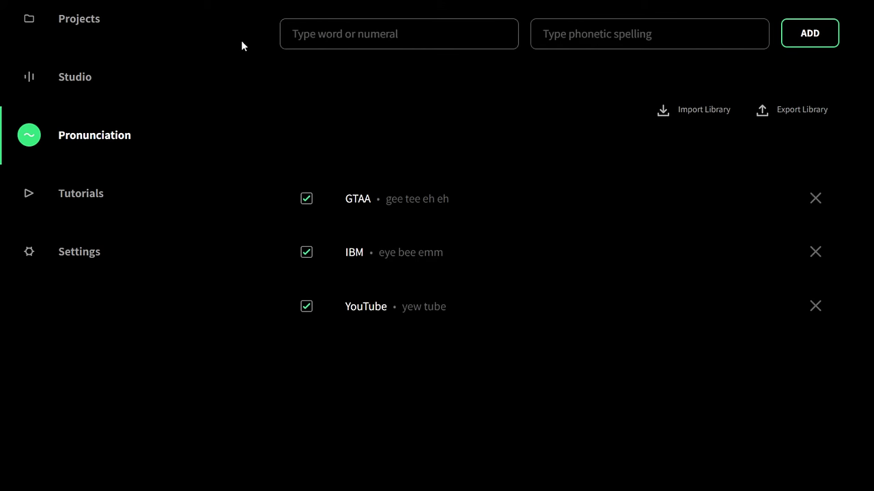
click(82, 84)
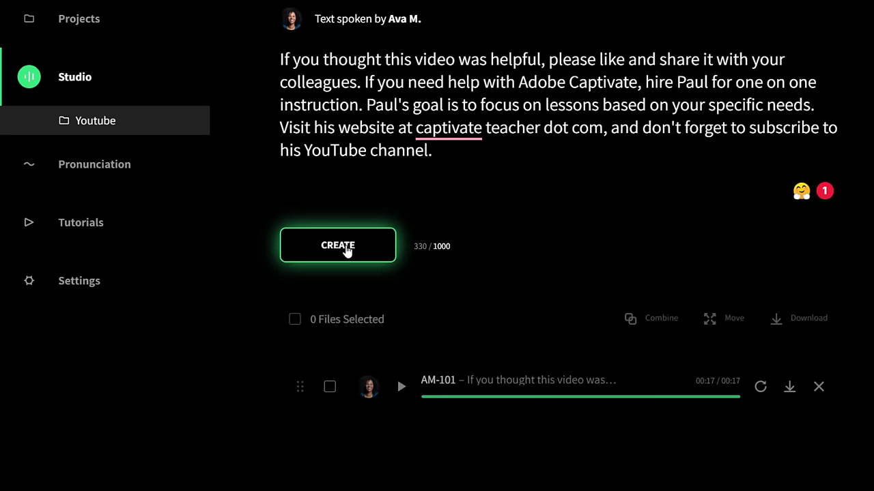
- Re-render the script with the new pronunciation as AM-102 and play it
click(348, 250)
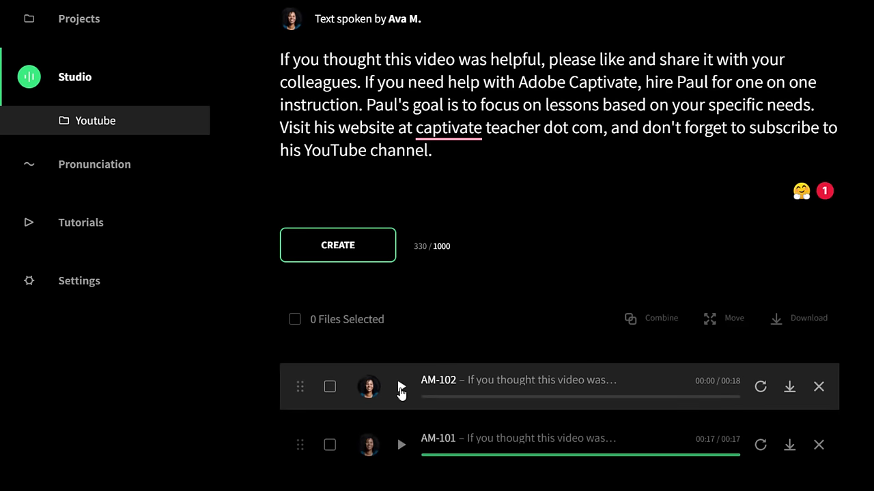
click(400, 388)
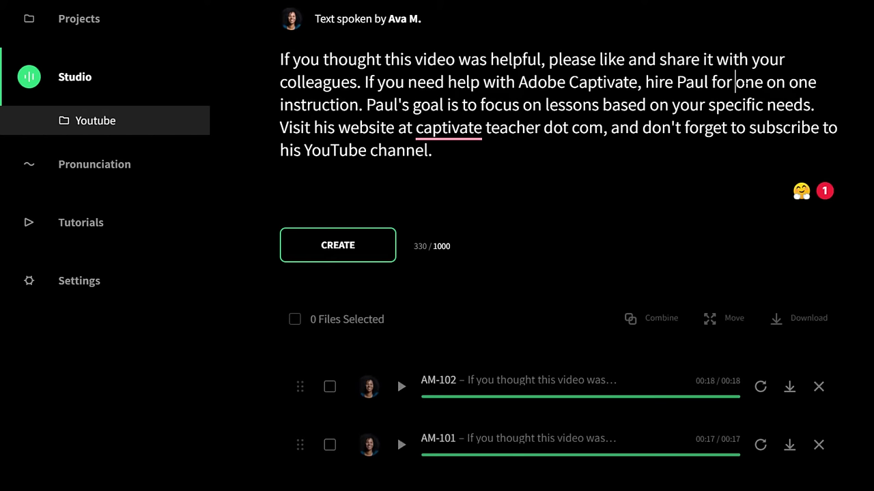
- Put quotation marks around 'one on one', render the script as AM-103, and play it
text(")
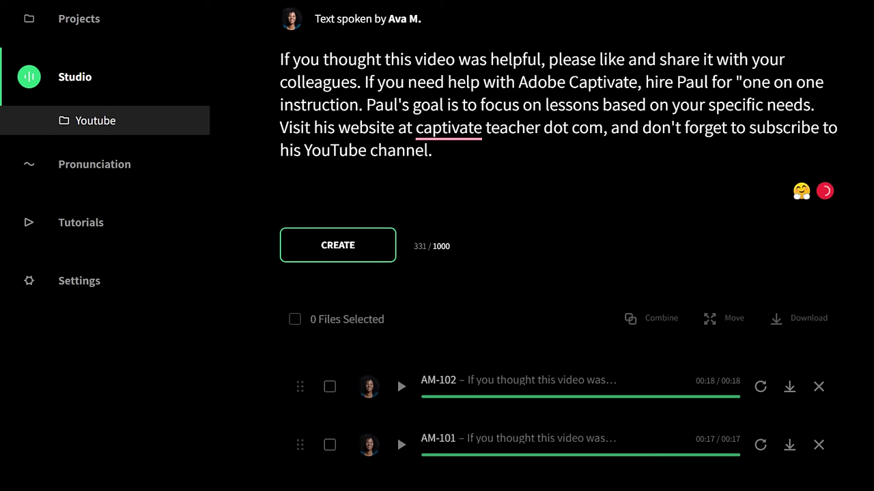
click(823, 82)
text(")
click(345, 250)
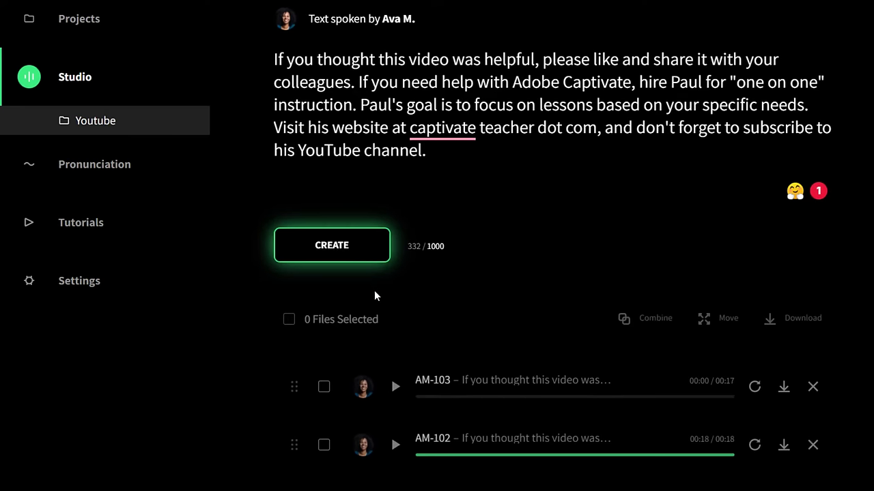
click(395, 388)
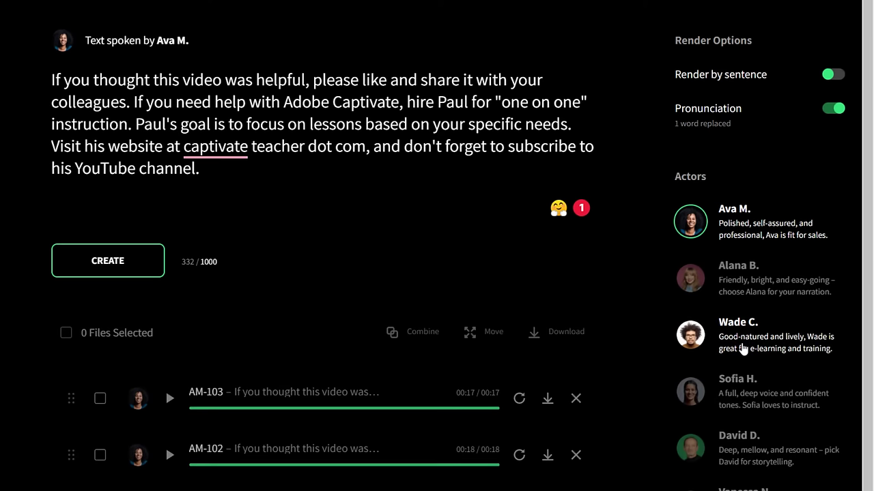
- Switch the voice to Wade C., render clip WC-43, and play it through
click(693, 344)
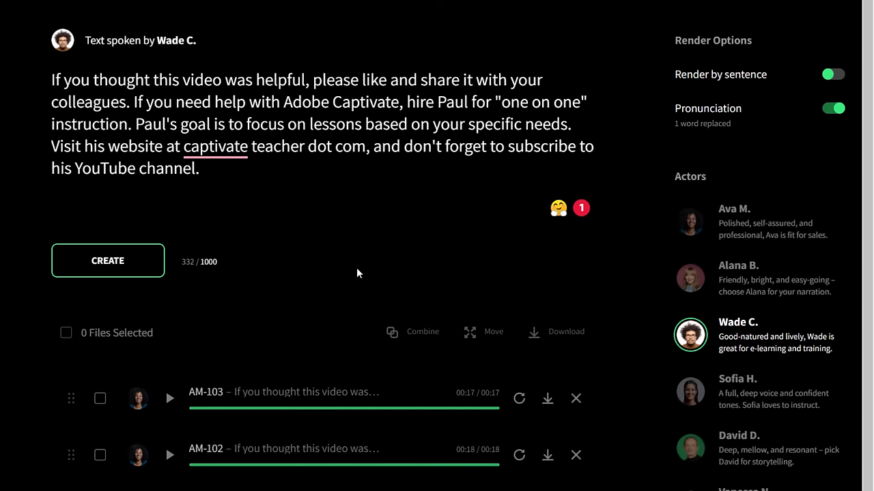
click(108, 267)
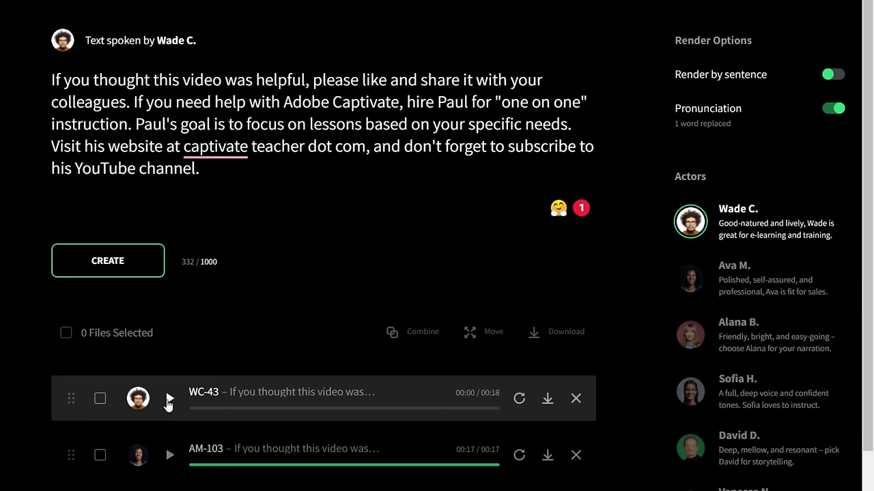
click(170, 401)
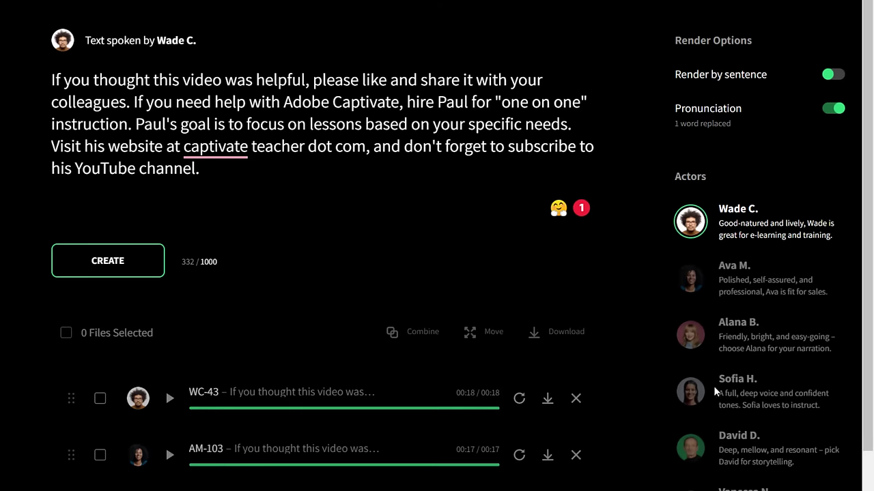
scroll(752, 351, down, 5)
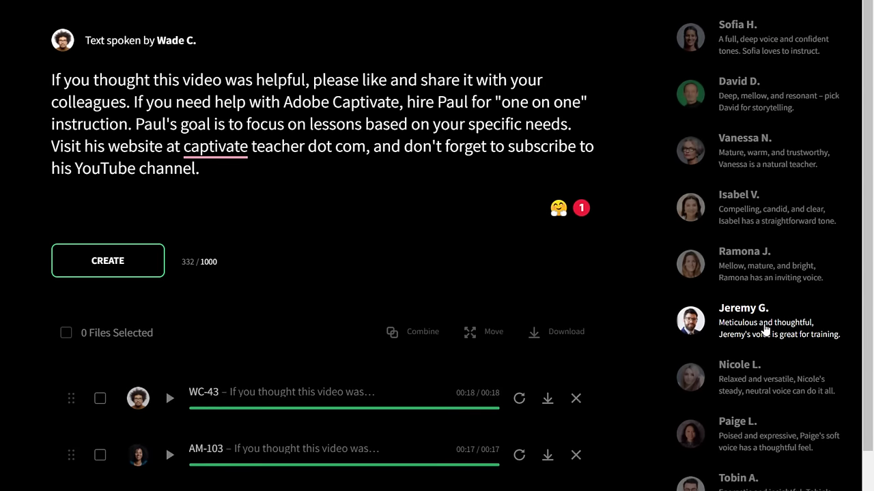
click(741, 267)
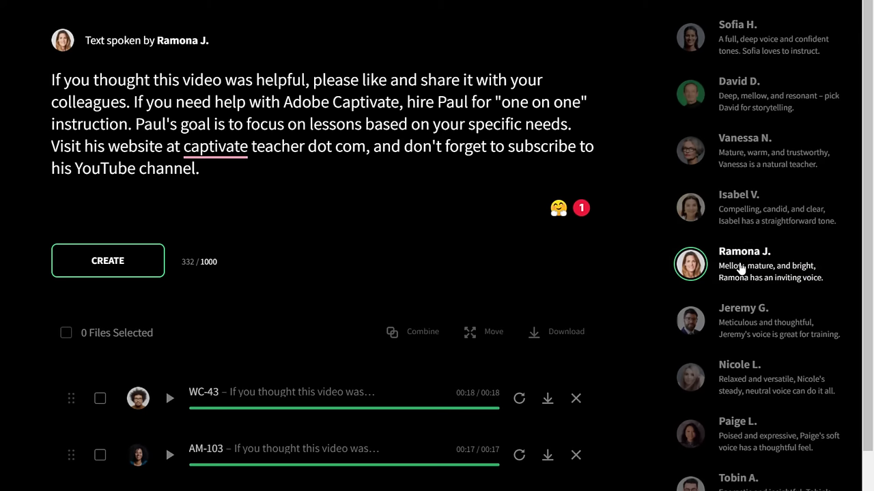
click(114, 268)
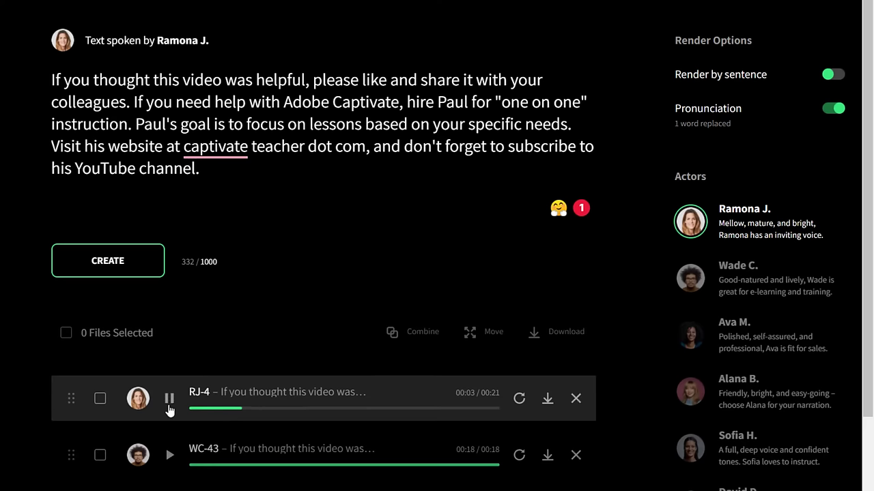
click(169, 401)
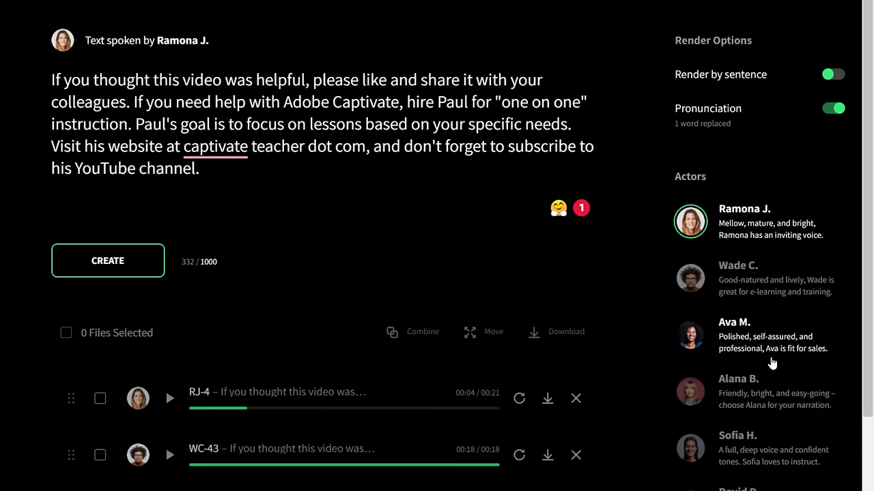
scroll(770, 361, down, 5)
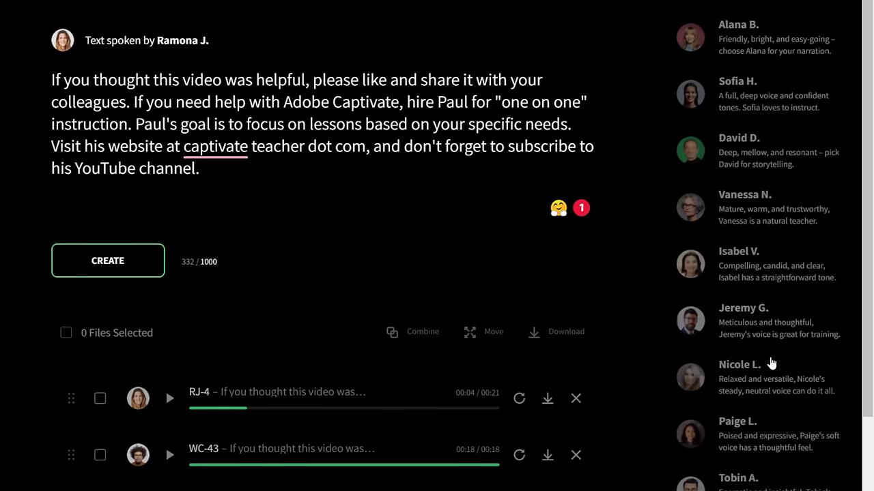
- Switch the voice to Jeremy G., render the outro script as clip JG-34, and play it
click(745, 326)
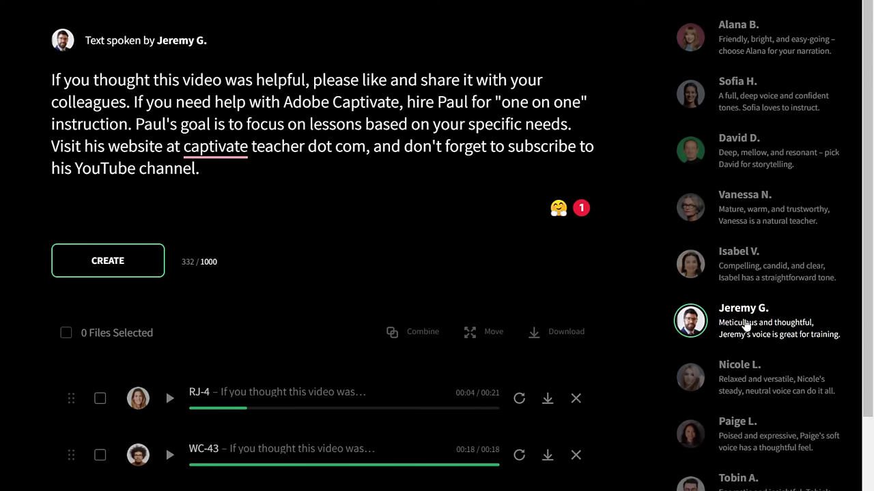
click(121, 267)
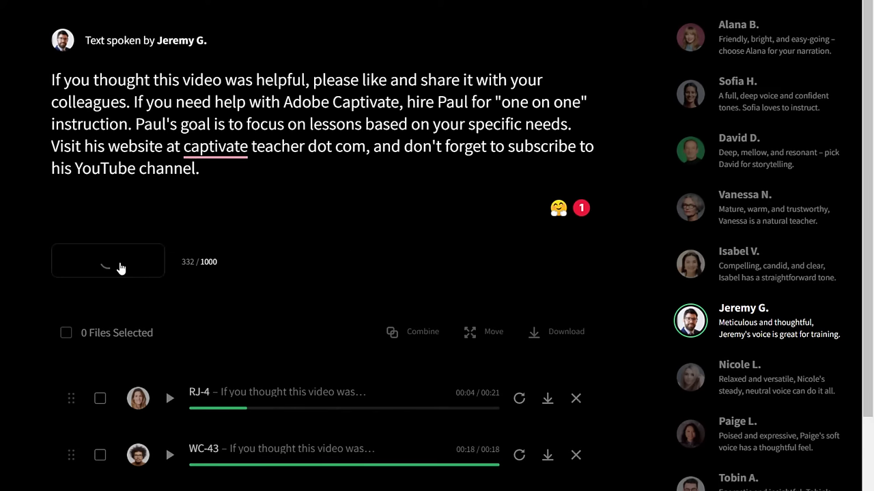
click(169, 399)
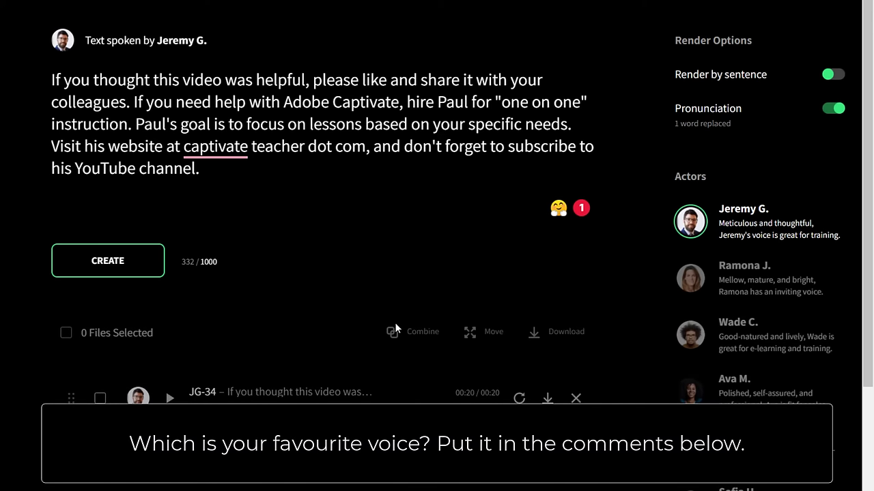
- Delete clips RJ-4, WC-43, AM-103, AM-102, AM-101 and JG-34
scroll(165, 280, down, 4)
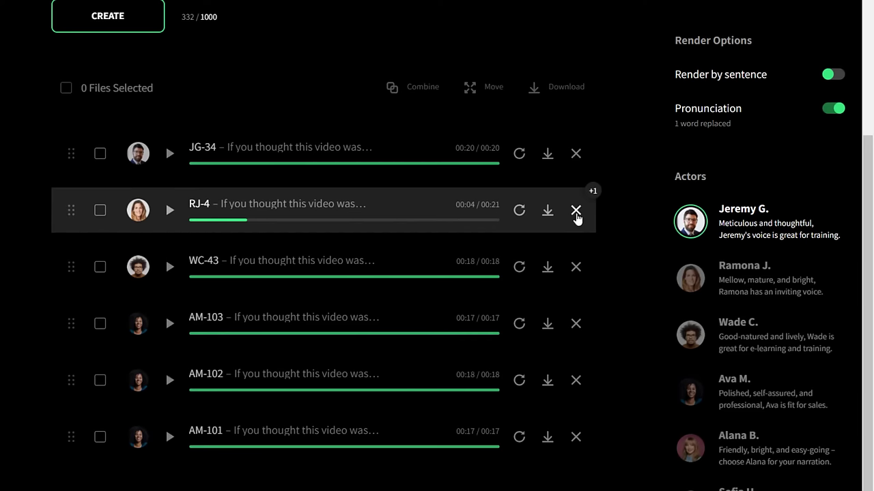
click(576, 211)
click(576, 267)
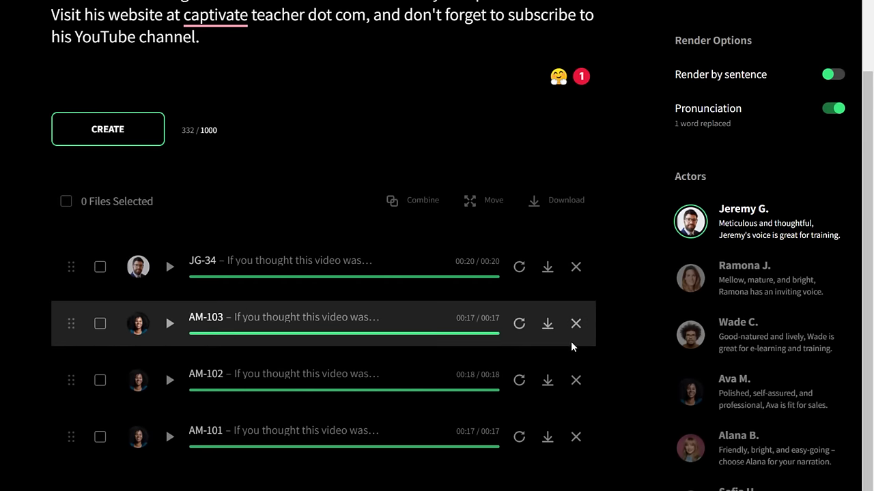
click(575, 324)
click(576, 381)
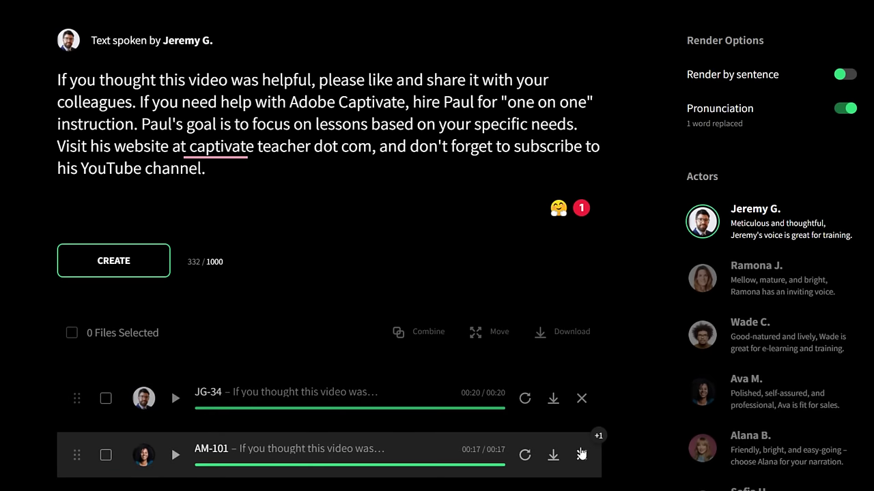
click(581, 454)
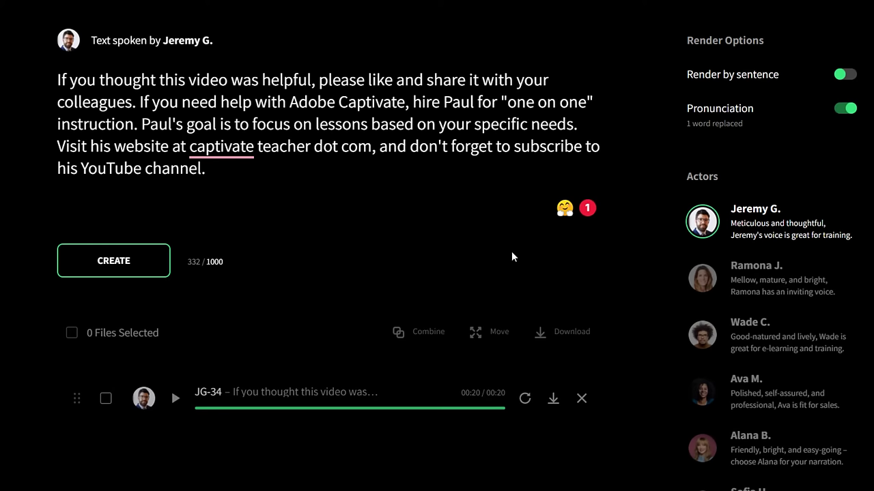
click(581, 398)
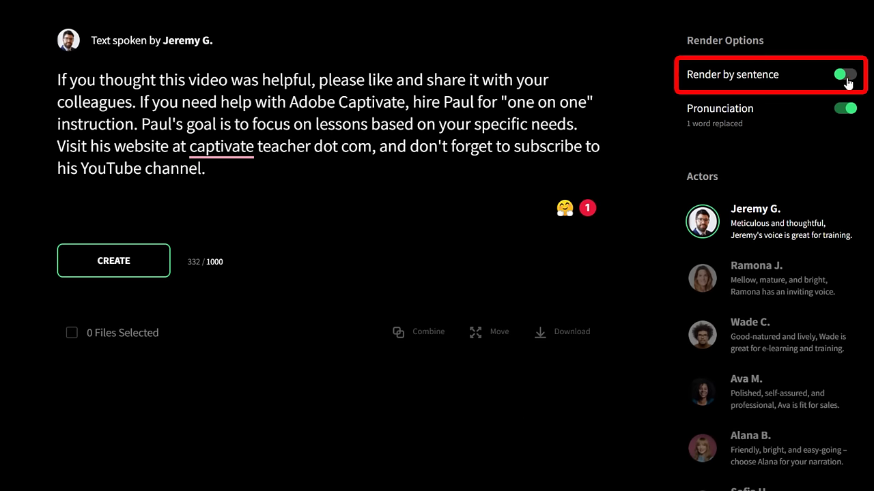
- Turn on Render by sentence and render the script as Jeremy G. clips JG-35 to JG-38
click(846, 80)
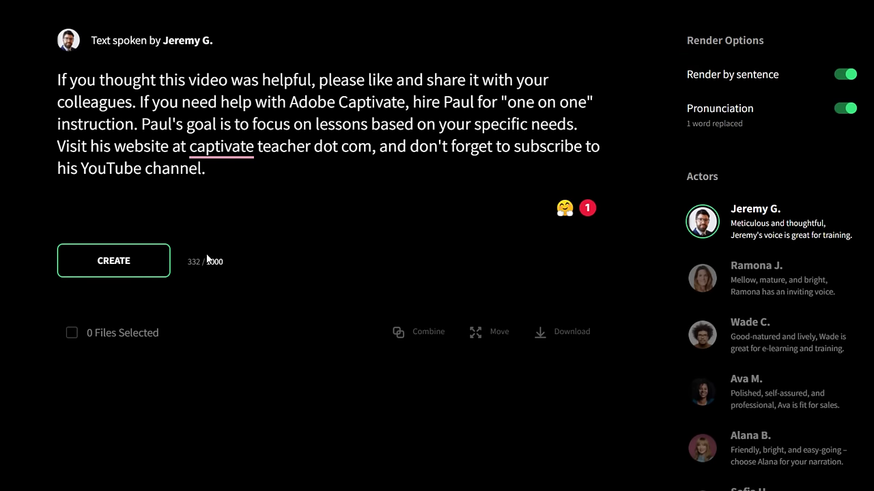
click(106, 266)
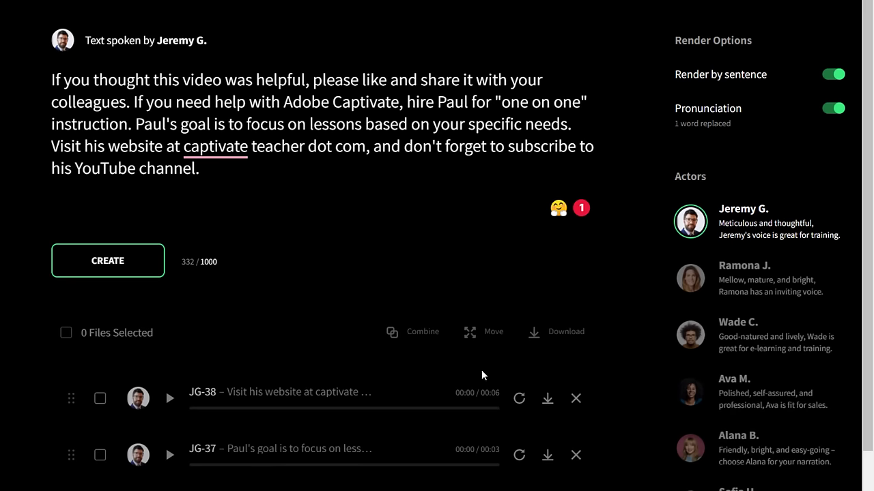
scroll(581, 386, down, 2)
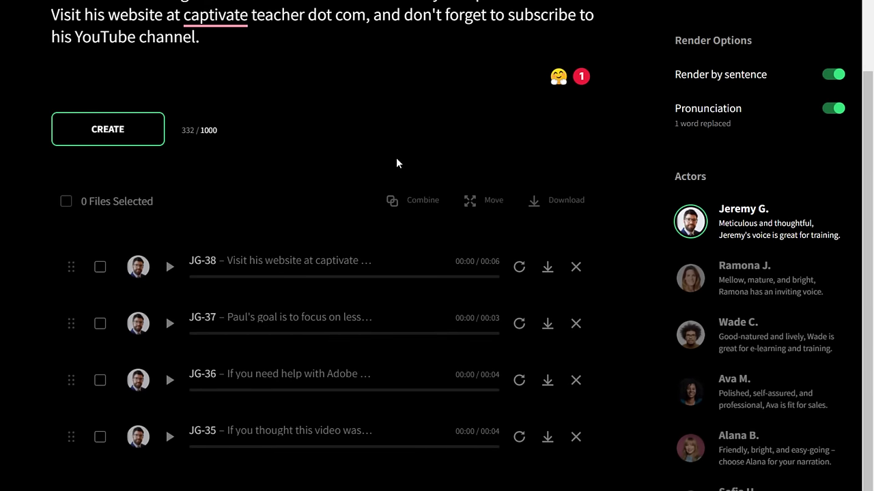
- Play the 6-second JG-38 clip and load its sentence back into the editor
click(170, 272)
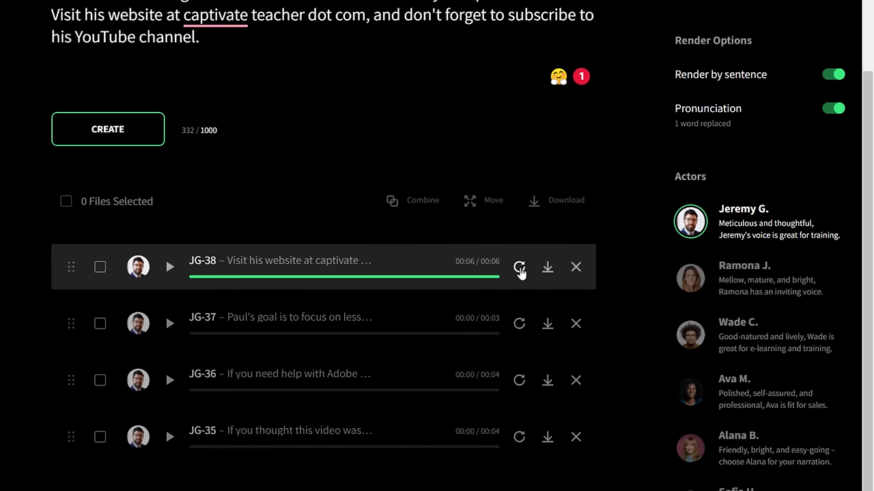
click(519, 268)
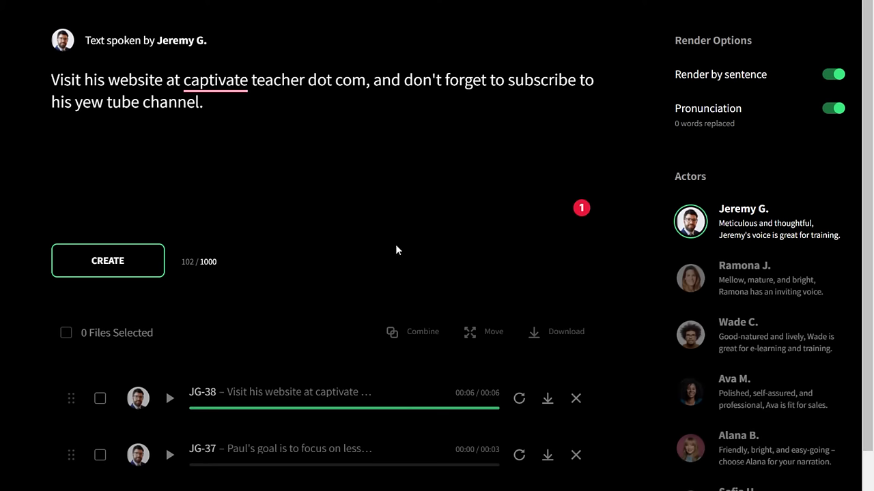
- Merge all four JG sentence clips into a clip named 'Intro' and download it
scroll(387, 262, down, 2)
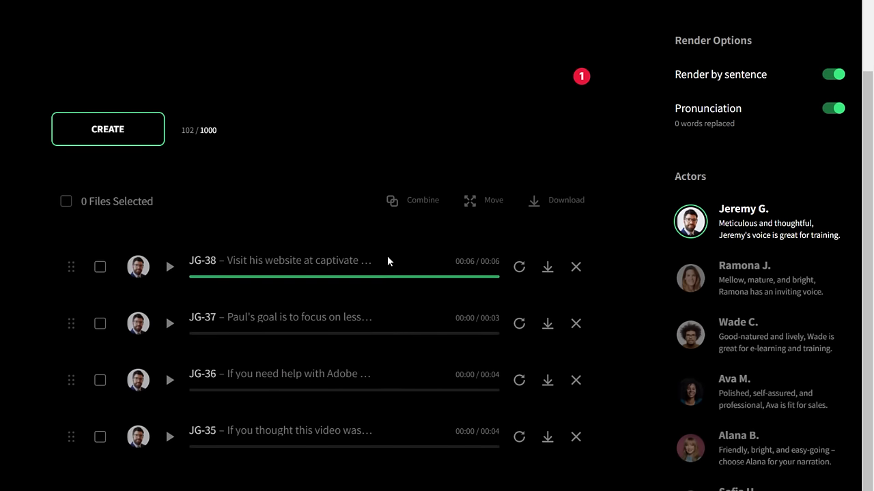
click(66, 203)
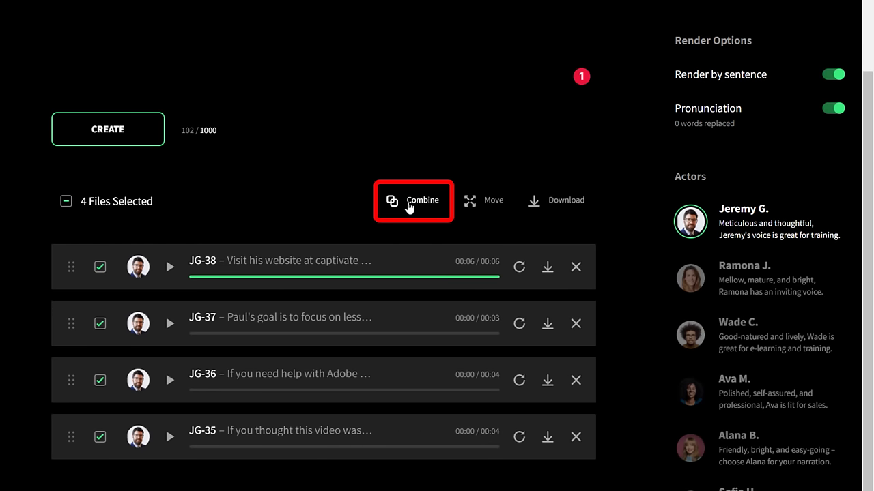
click(420, 205)
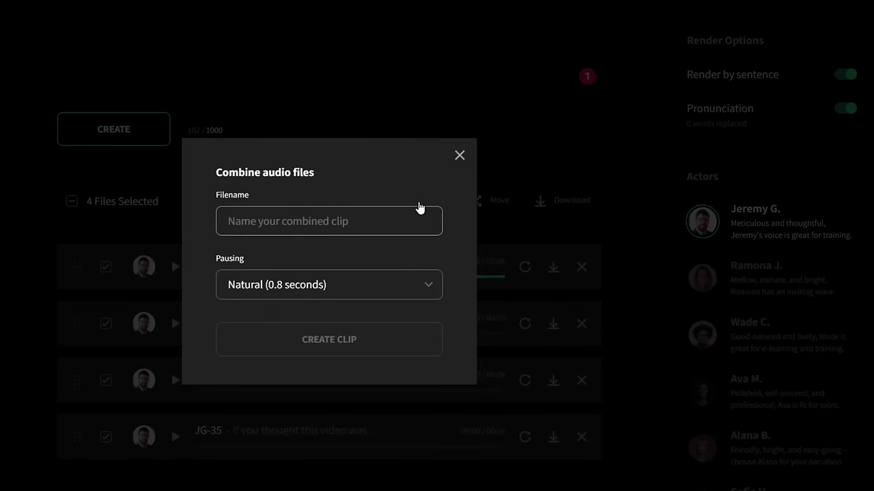
text(Intro)
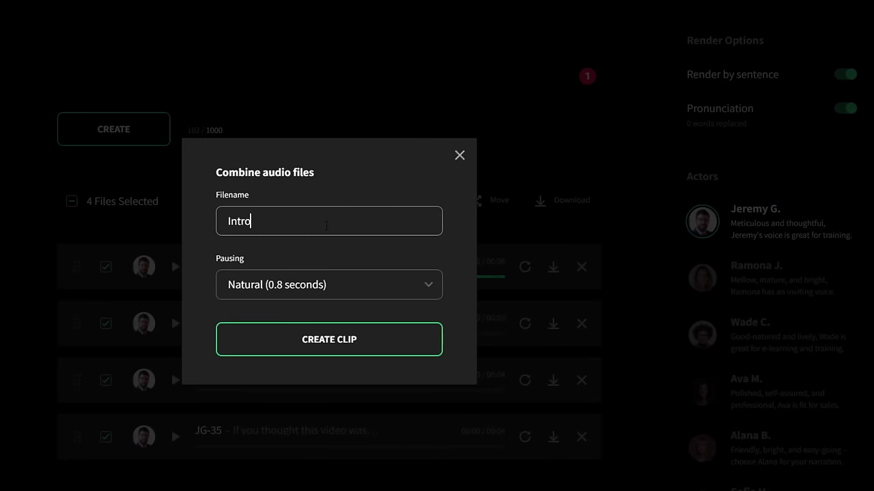
click(346, 353)
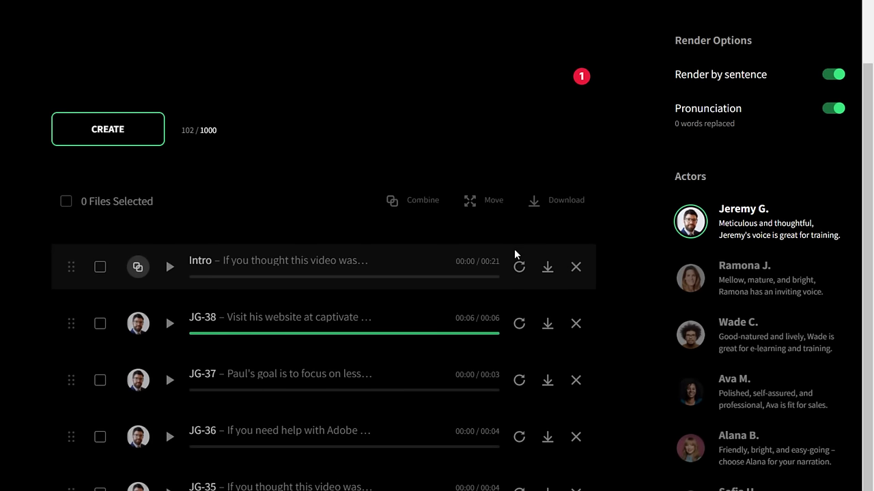
click(548, 267)
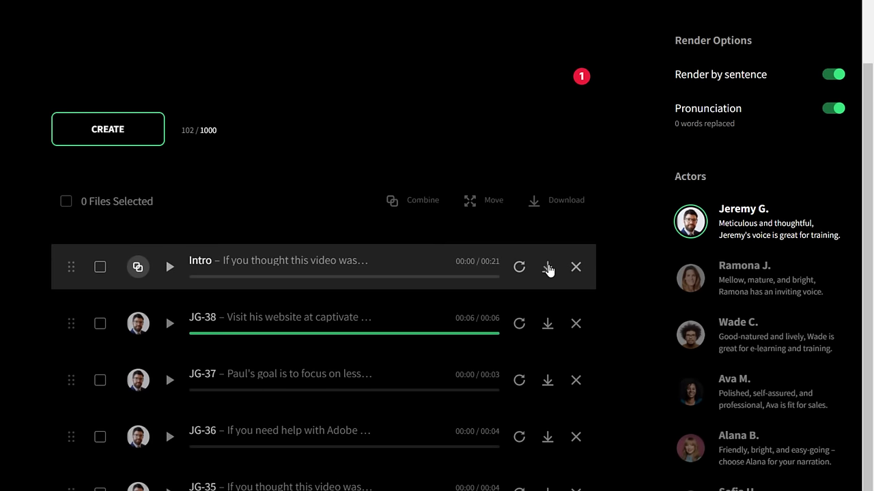